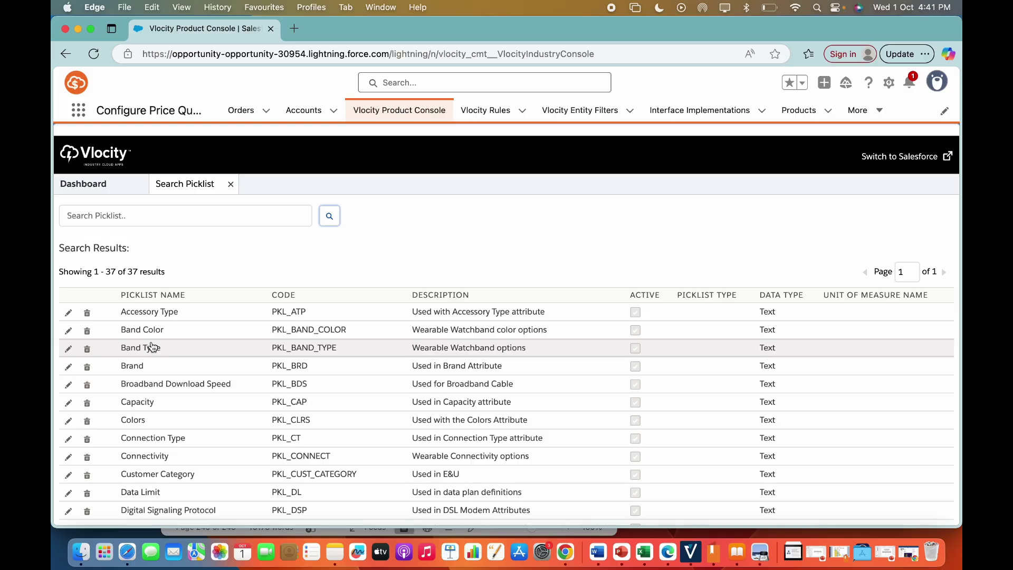
- Open the Band Color picklist's items, and check the Band Type picklist as well
{"action": "left_click", "coordinate": [151, 330]}
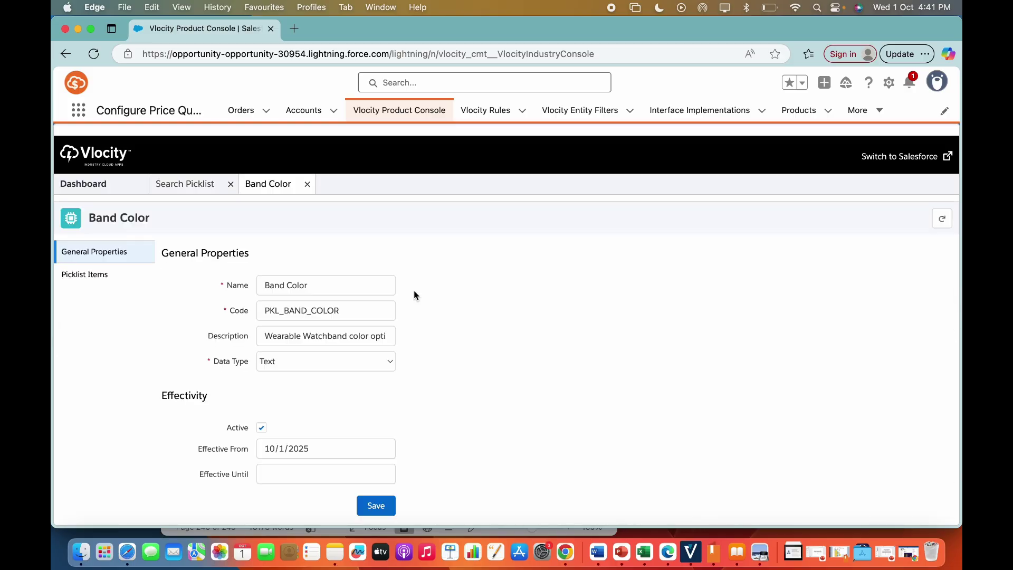
{"action": "left_click", "coordinate": [83, 276]}
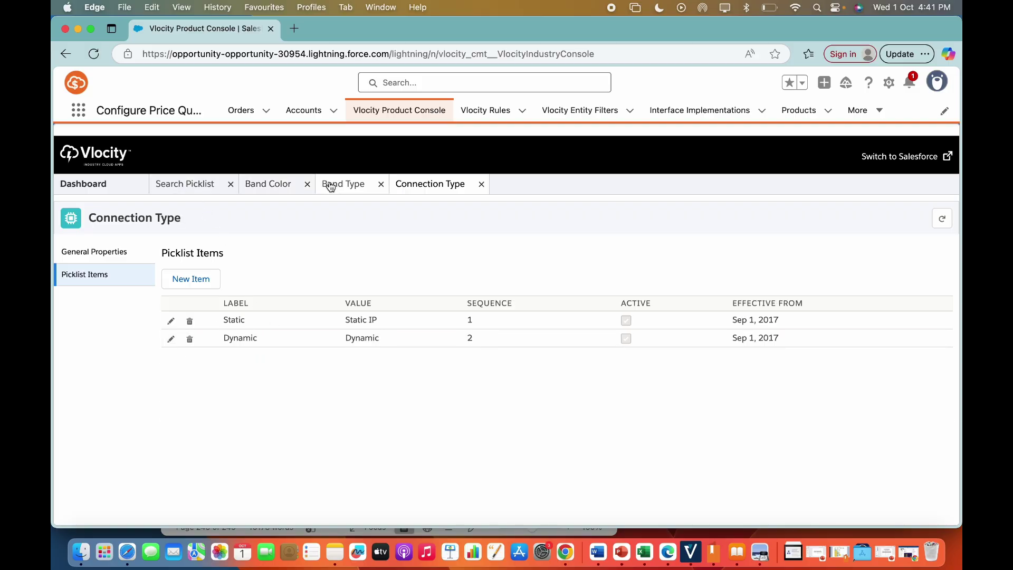
{"action": "left_click", "coordinate": [333, 184]}
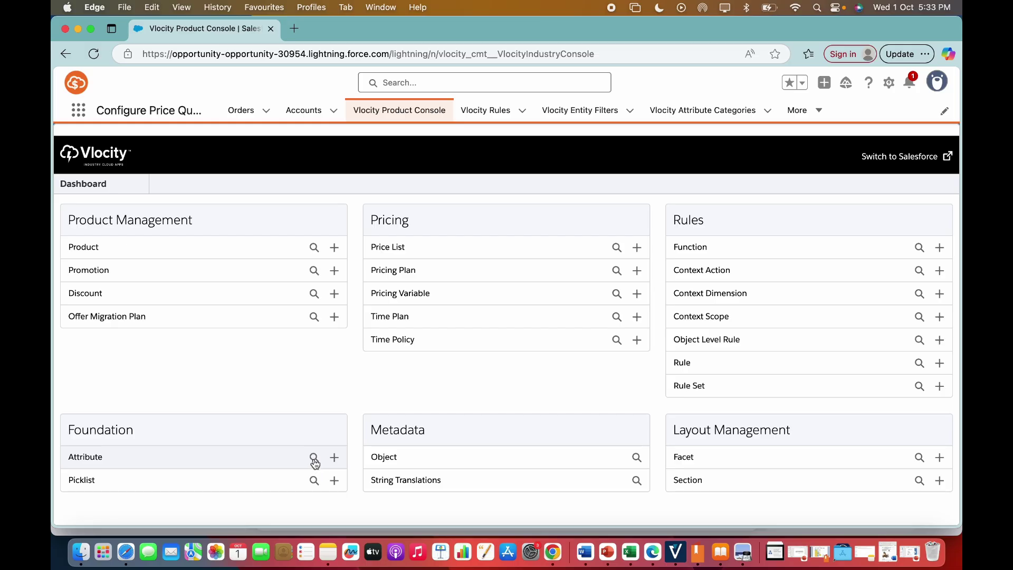
- Search the existing attributes in the product console without a filter
{"action": "left_click", "coordinate": [314, 458]}
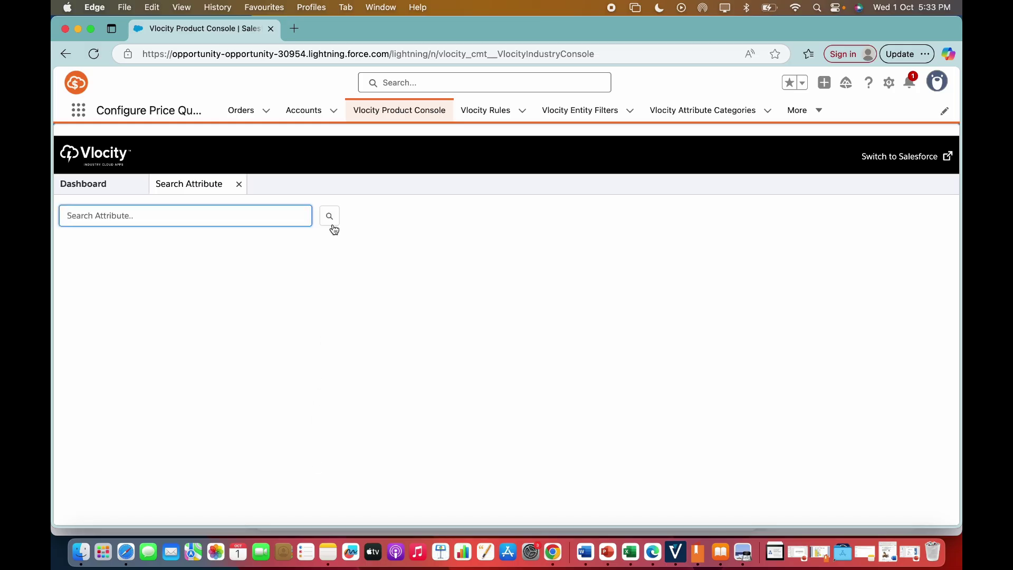
{"action": "left_click", "coordinate": [333, 224]}
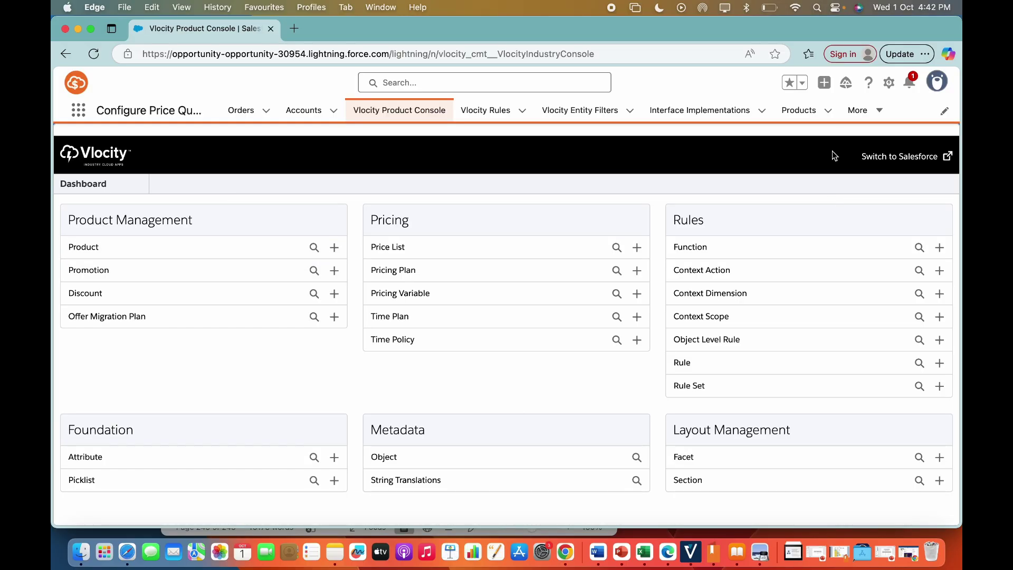
- Open Vlocity Attribute Categories and show the All list view
{"action": "left_click", "coordinate": [879, 111]}
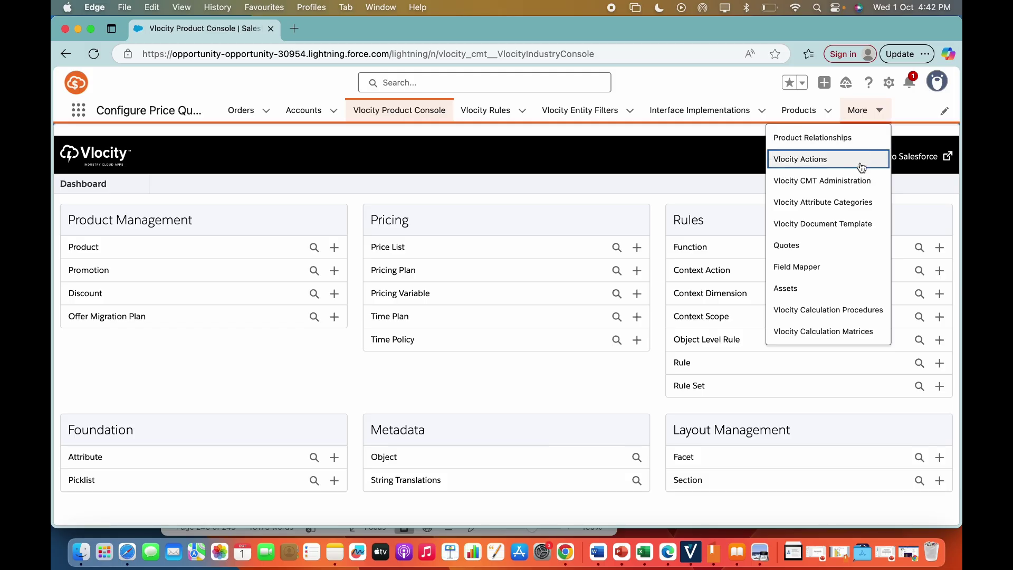
{"action": "left_click", "coordinate": [837, 203]}
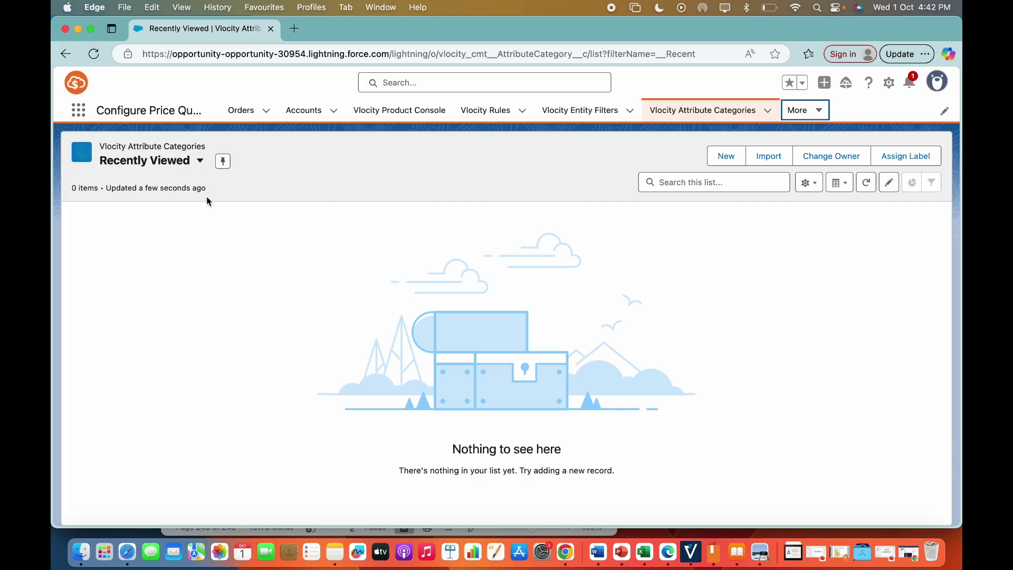
{"action": "left_click", "coordinate": [200, 160]}
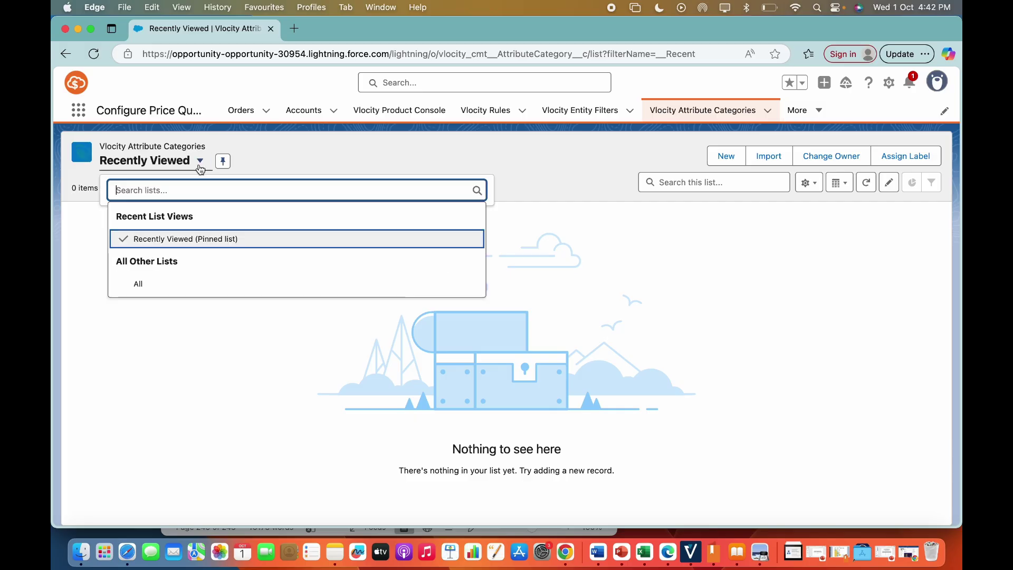
{"action": "left_click", "coordinate": [164, 291]}
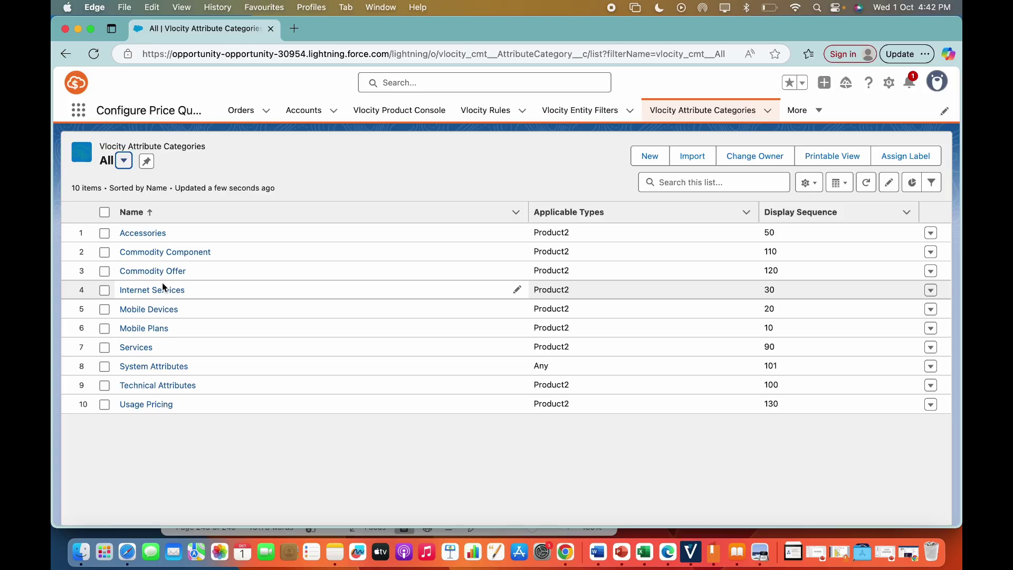
- Start a new attribute category named Wearables with code ACAT_WEAR and description "For wearable product options"
{"action": "left_click", "coordinate": [647, 158]}
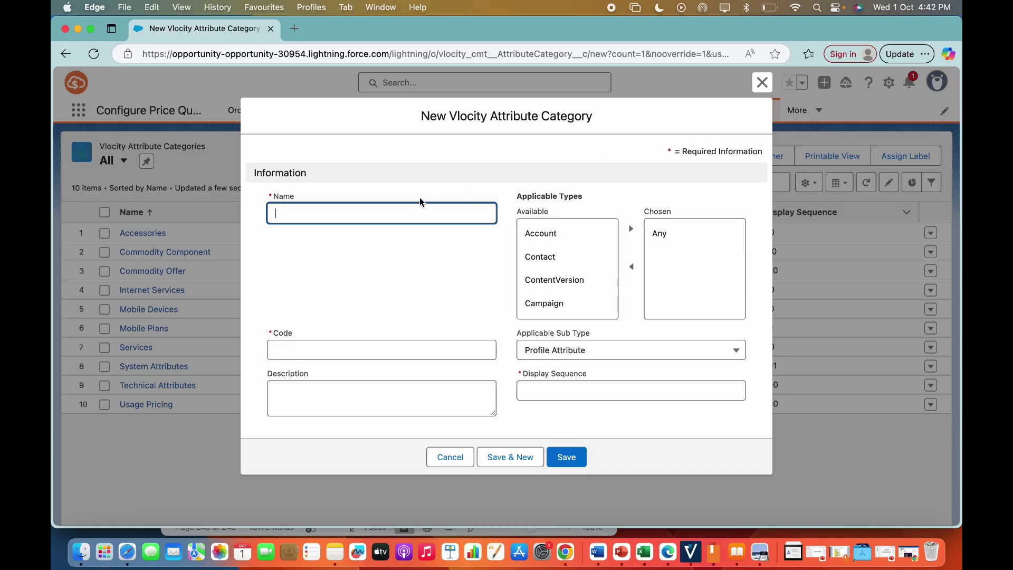
{"action": "type", "text": "Wearables"}
{"action": "key", "text": "Tab"}
{"action": "type", "text": "ACAT_WEAR"}
{"action": "key", "text": "Tab"}
{"action": "type", "text": "For wearable product options"}
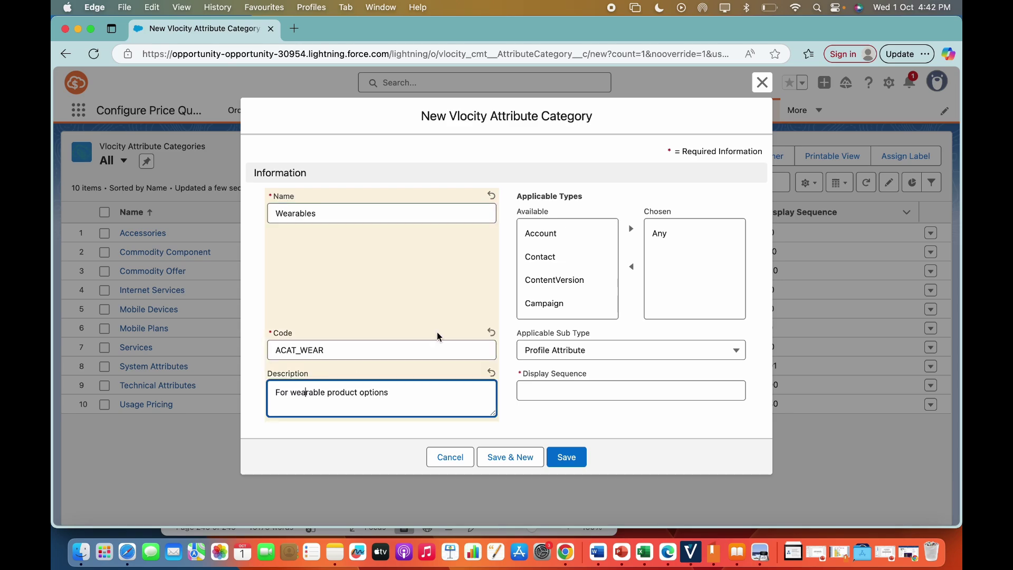
- Make Product2 the only applicable type of the new category, set its display sequence to 40 and save it
{"action": "scroll", "coordinate": [543, 285], "scroll_direction": "down", "scroll_amount": 2}
{"action": "left_click", "coordinate": [543, 283]}
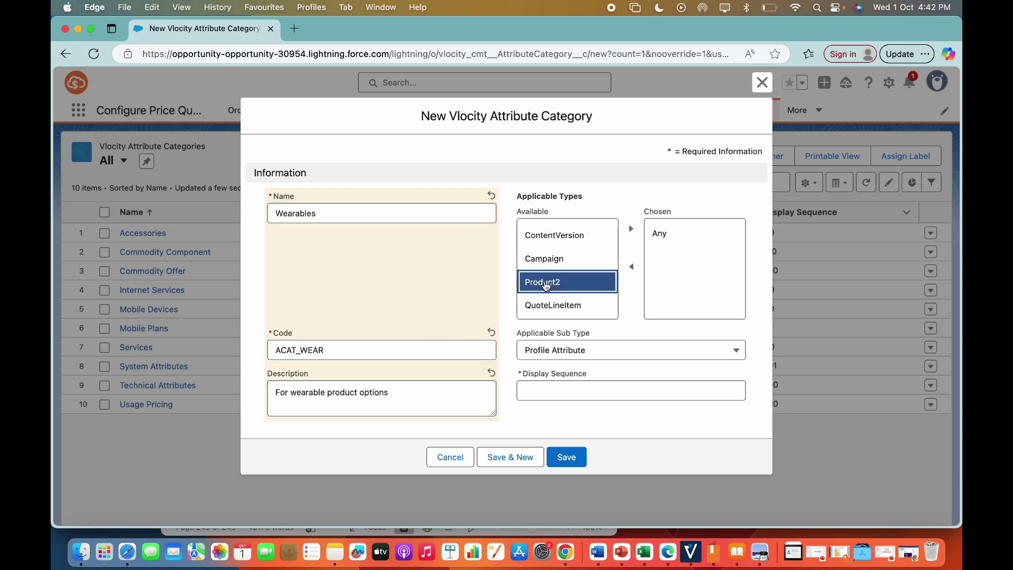
{"action": "left_click", "coordinate": [630, 228]}
{"action": "left_click", "coordinate": [664, 235]}
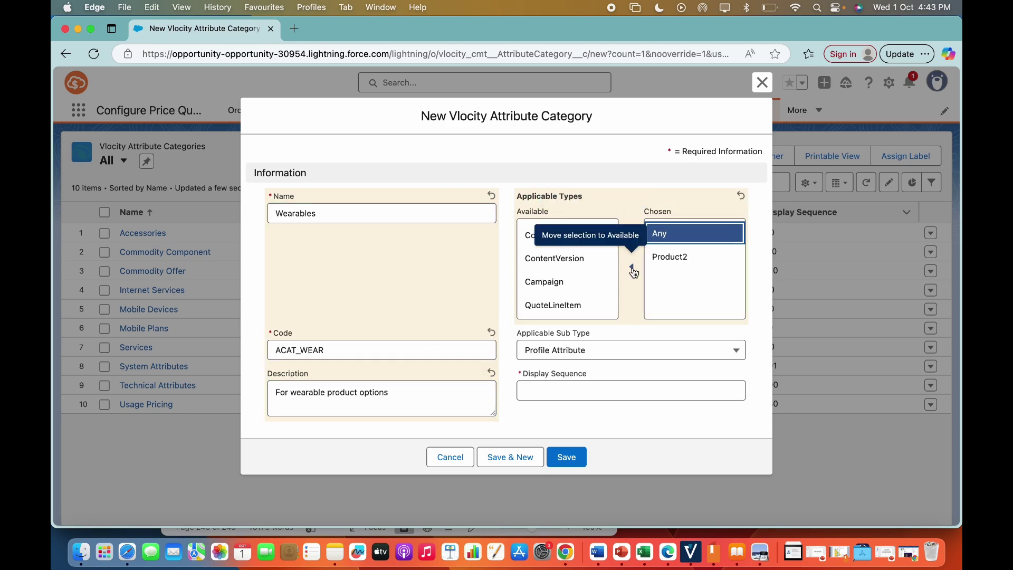
{"action": "left_click", "coordinate": [631, 267]}
{"action": "left_click", "coordinate": [580, 390]}
{"action": "type", "text": "40"}
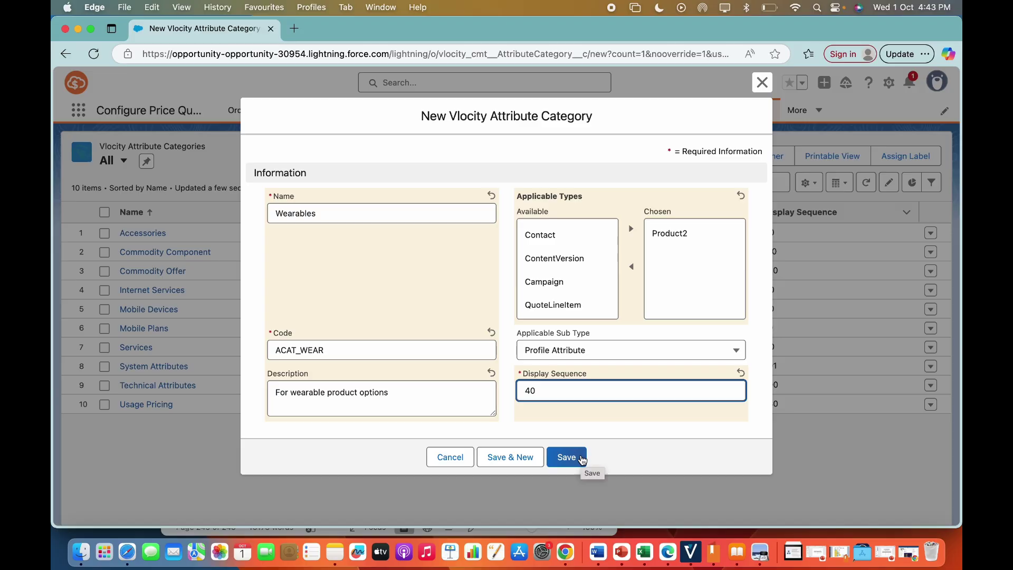
{"action": "left_click", "coordinate": [582, 458]}
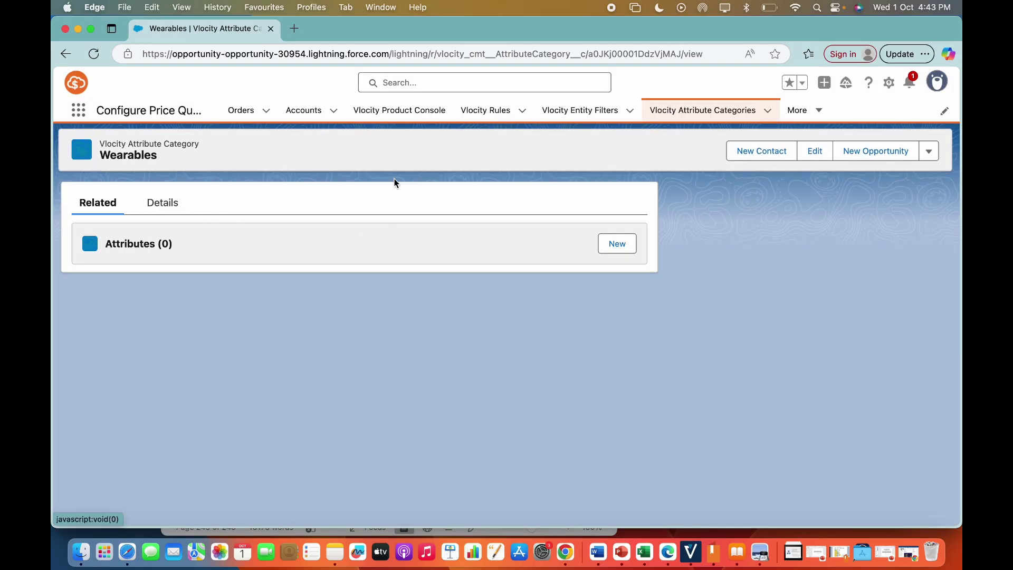
- Show all attribute categories and sort them by display sequence in ascending order
{"action": "left_click", "coordinate": [704, 110]}
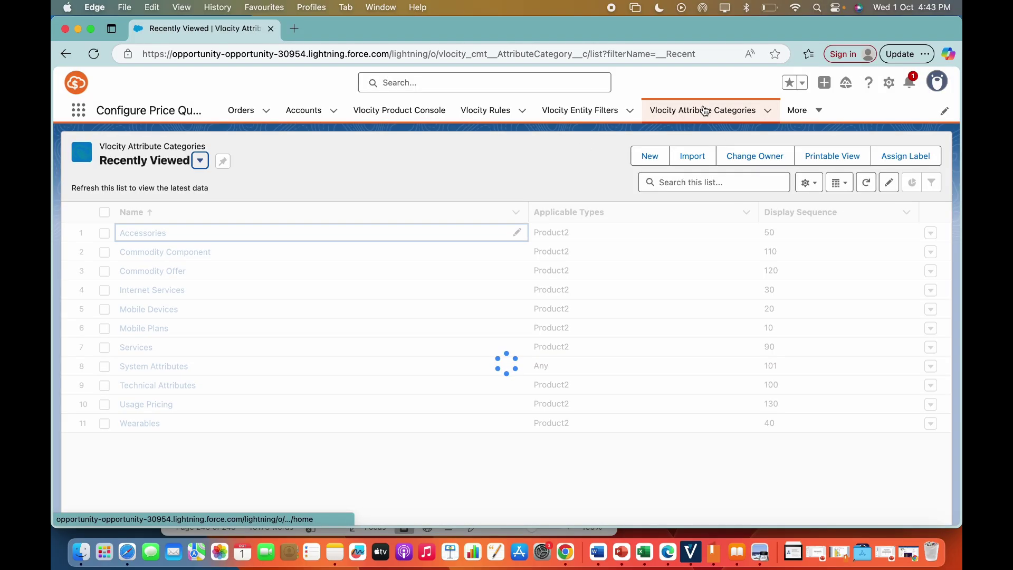
{"action": "left_click", "coordinate": [200, 160]}
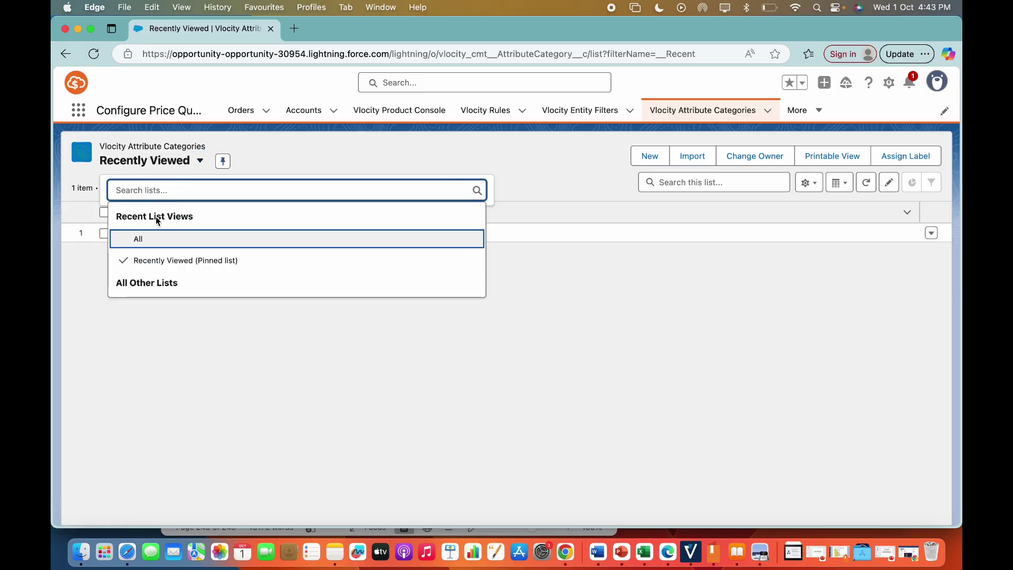
{"action": "left_click", "coordinate": [148, 238]}
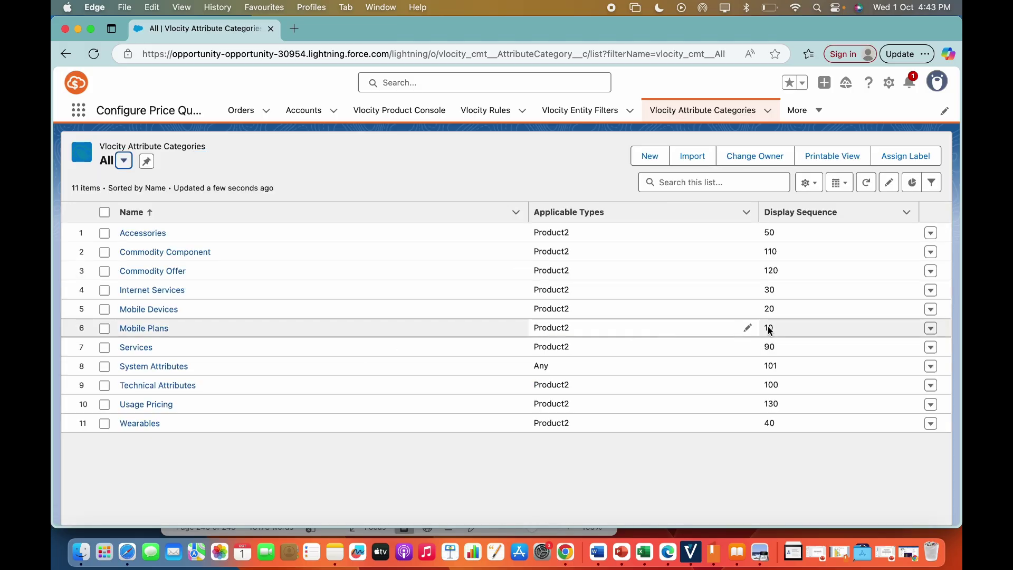
{"action": "left_click", "coordinate": [812, 214]}
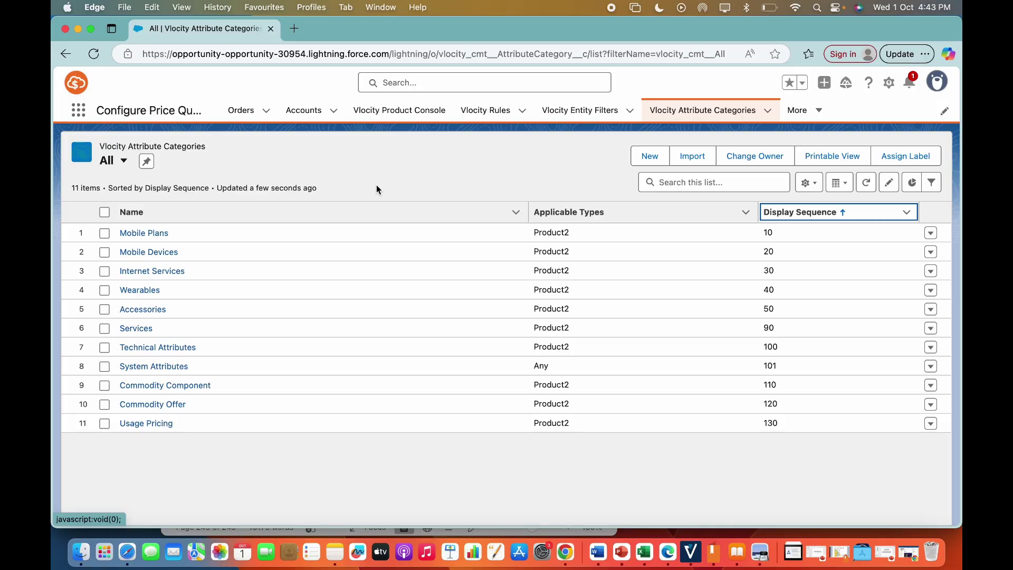
- Start a new active attribute in the product console named Band Type, with code ATT_RT_BT and description "Smartwatch band types"
{"action": "left_click", "coordinate": [413, 113]}
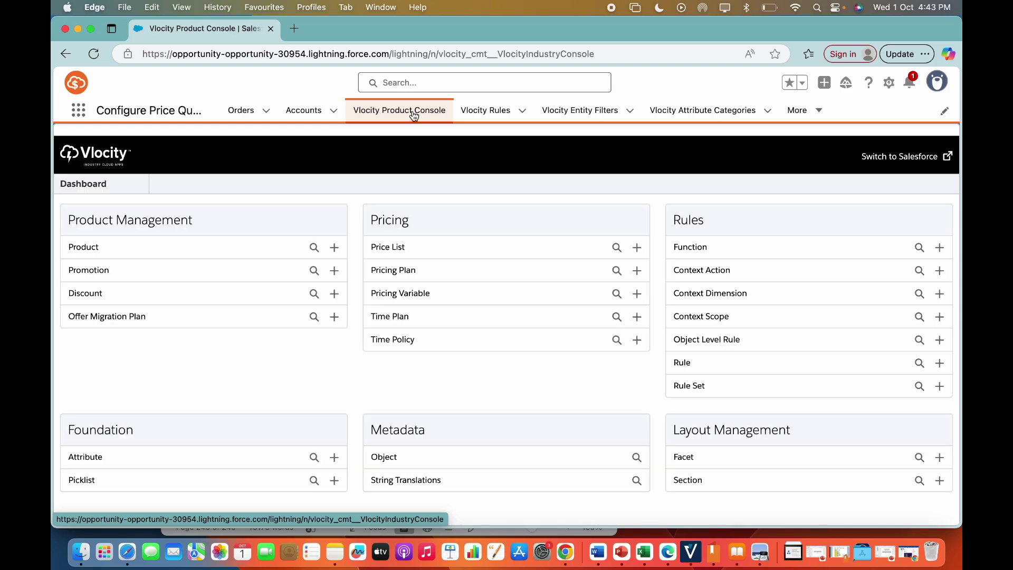
{"action": "left_click", "coordinate": [334, 458]}
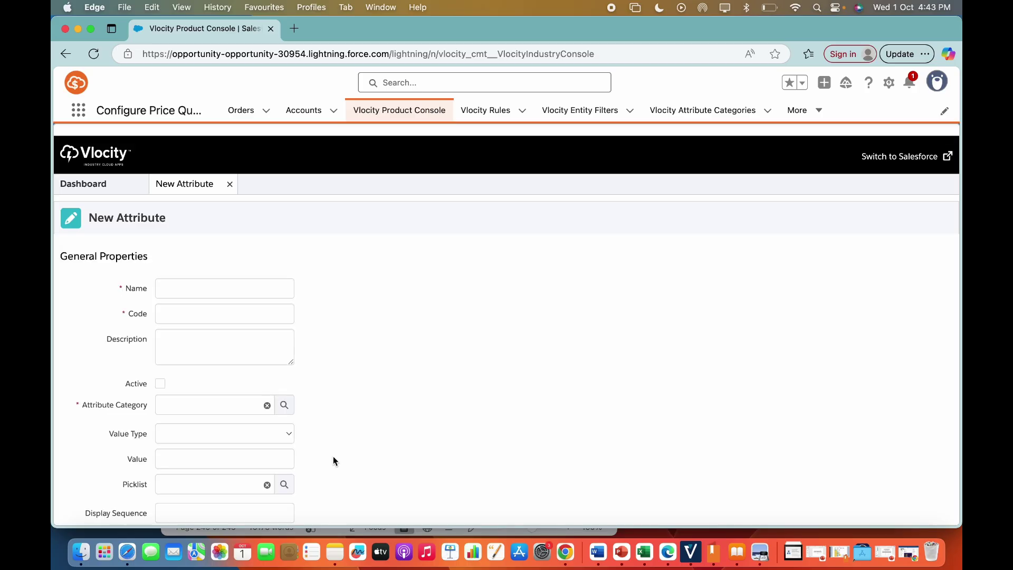
{"action": "left_click", "coordinate": [221, 293]}
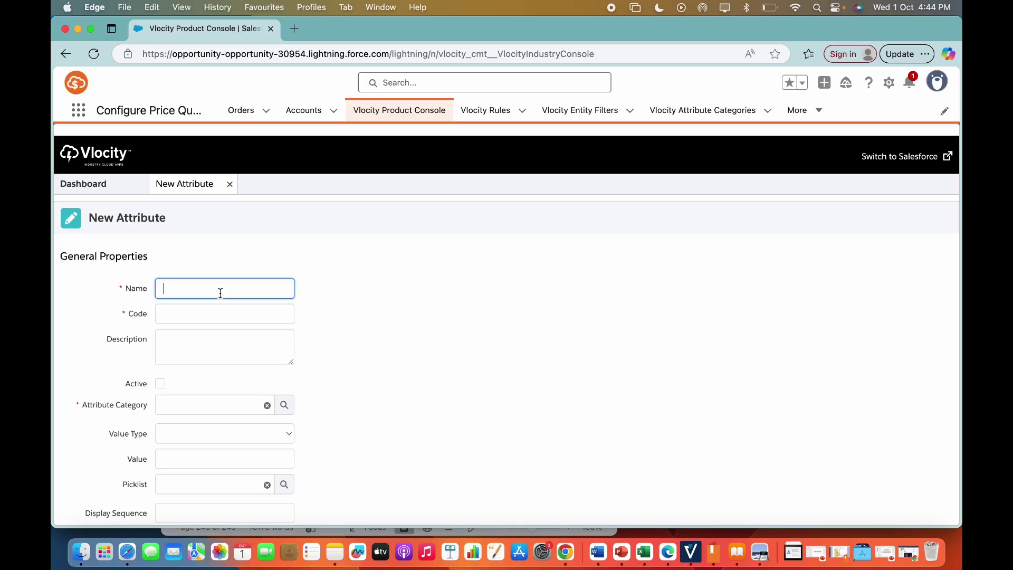
{"action": "type", "text": "Band Type"}
{"action": "key", "text": "Tab"}
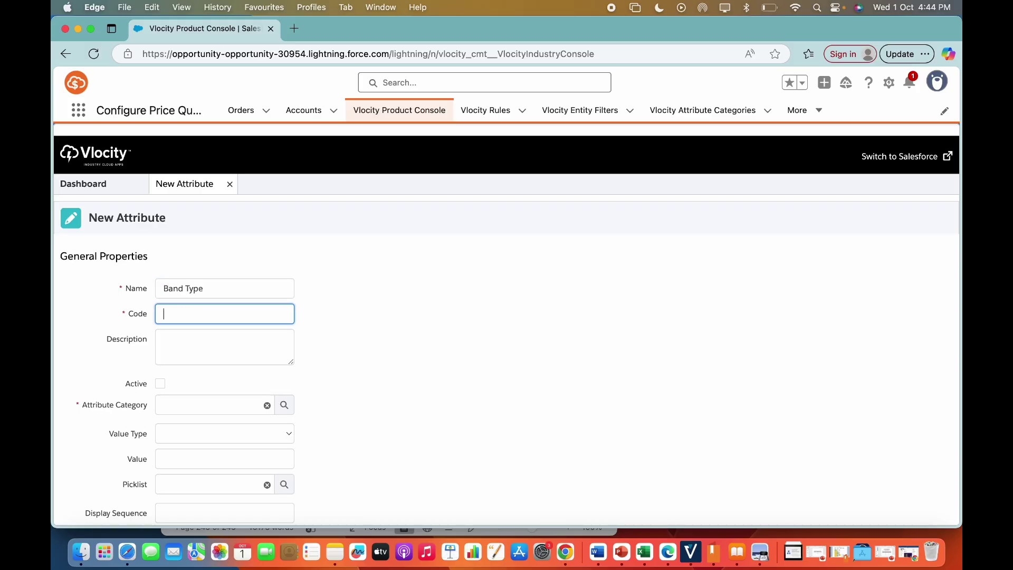
{"action": "type", "text": "ATT_RT_BT"}
{"action": "scroll", "coordinate": [160, 383], "scroll_direction": "down", "scroll_amount": 3}
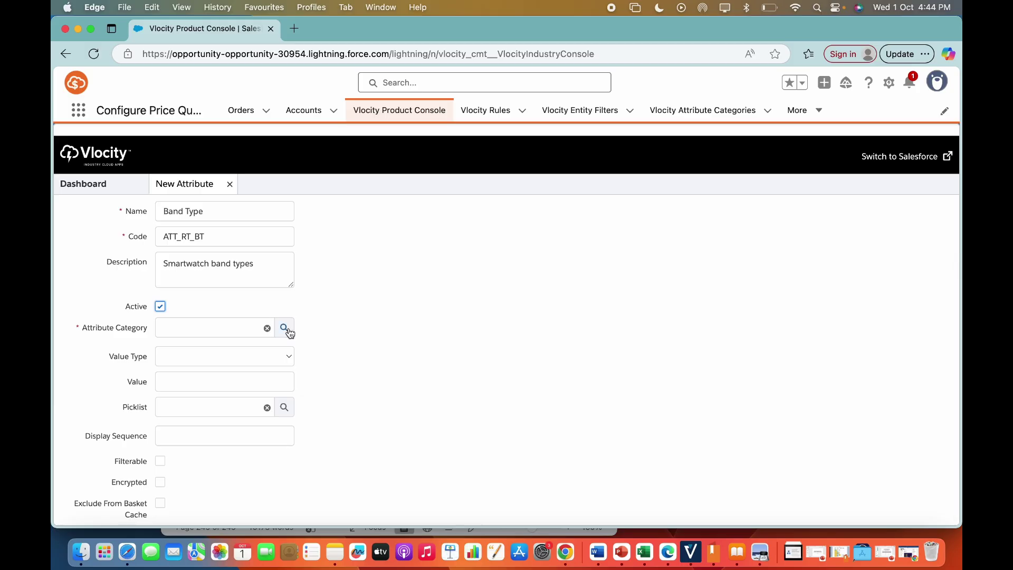
- Assign the Wearables category to the attribute, set value type Picklist with the Band Type picklist and display sequence 10, and save
{"action": "left_click", "coordinate": [285, 327]}
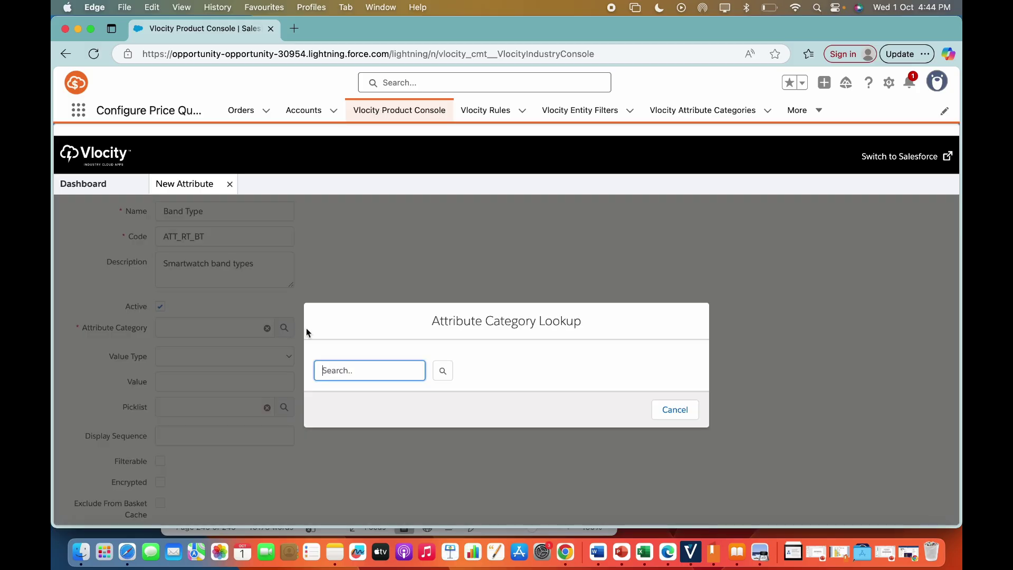
{"action": "type", "text": "wear"}
{"action": "left_click", "coordinate": [443, 370]}
{"action": "left_click", "coordinate": [330, 416]}
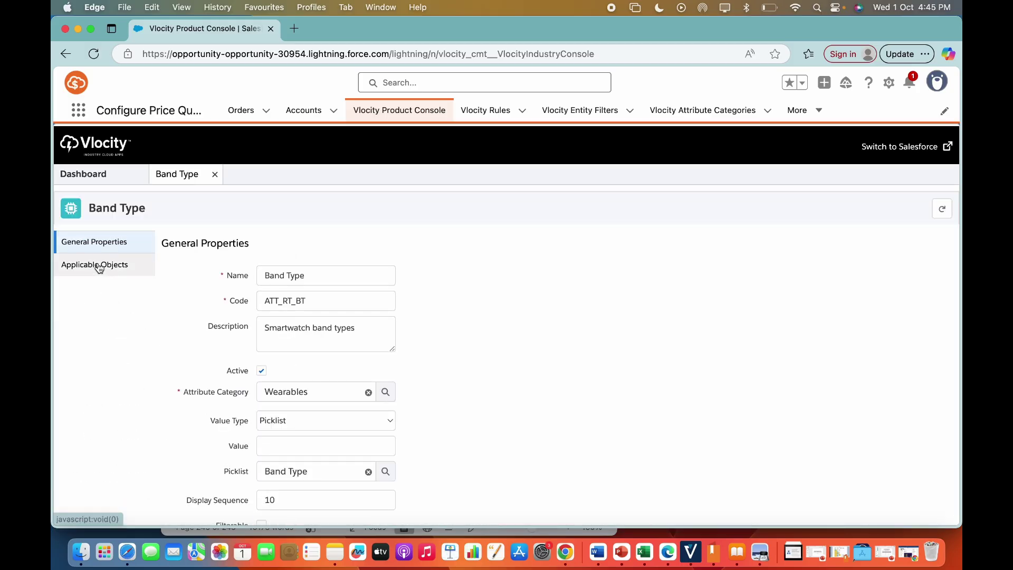
- Make the Band Type attribute applicable to the Product2 Object and close its record
{"action": "left_click", "coordinate": [100, 267]}
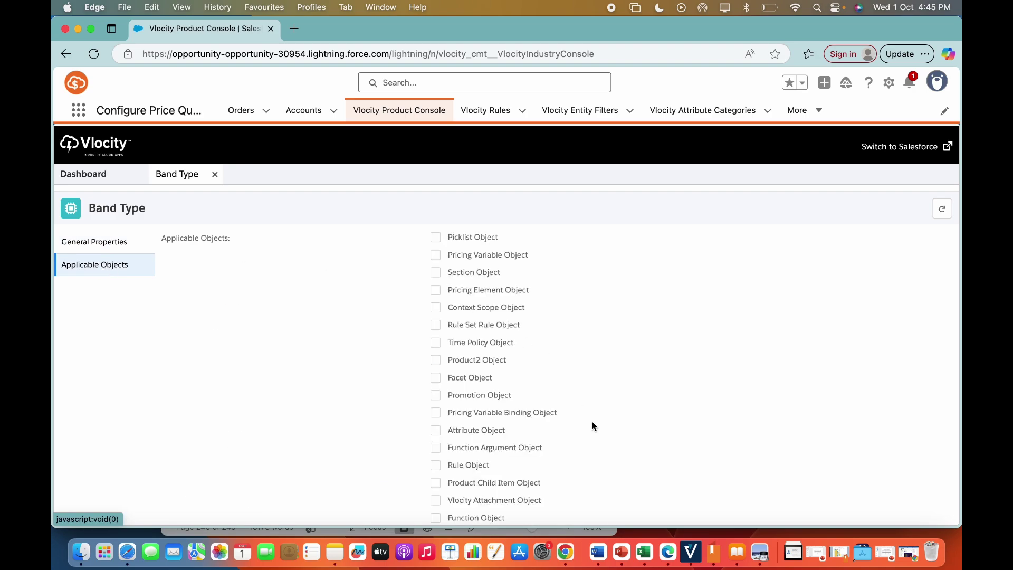
{"action": "scroll", "coordinate": [592, 426], "scroll_direction": "down", "scroll_amount": 1}
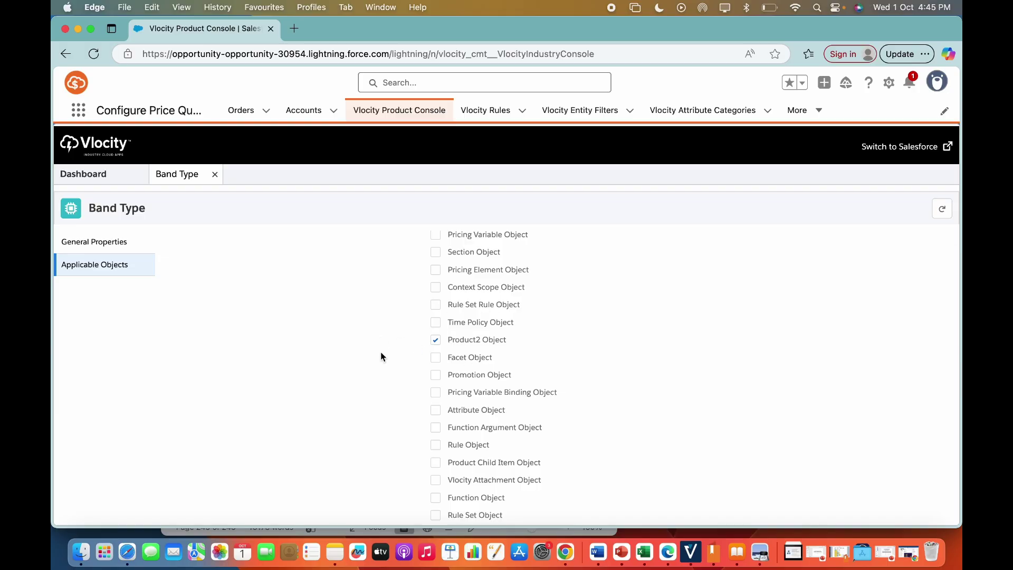
{"action": "left_click", "coordinate": [216, 175]}
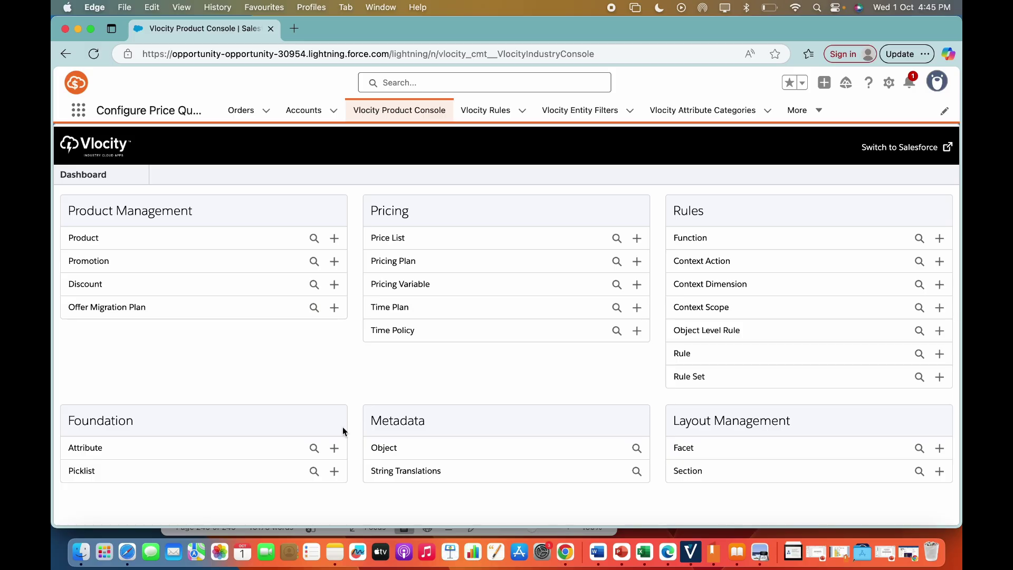
- Create active attribute Connectivity: code ATT_RT_CT, description "Smartwatch connectivity option", category Wearables, value type Picklist, picklist Connectivity, display sequence 20
{"action": "left_click", "coordinate": [334, 448]}
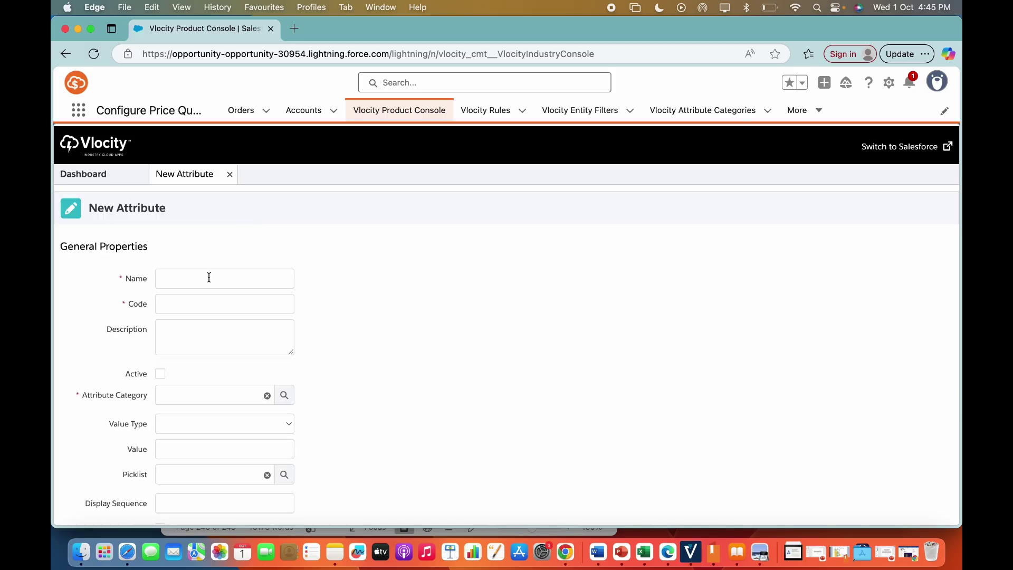
{"action": "left_click", "coordinate": [207, 282]}
{"action": "type", "text": "Connectivity"}
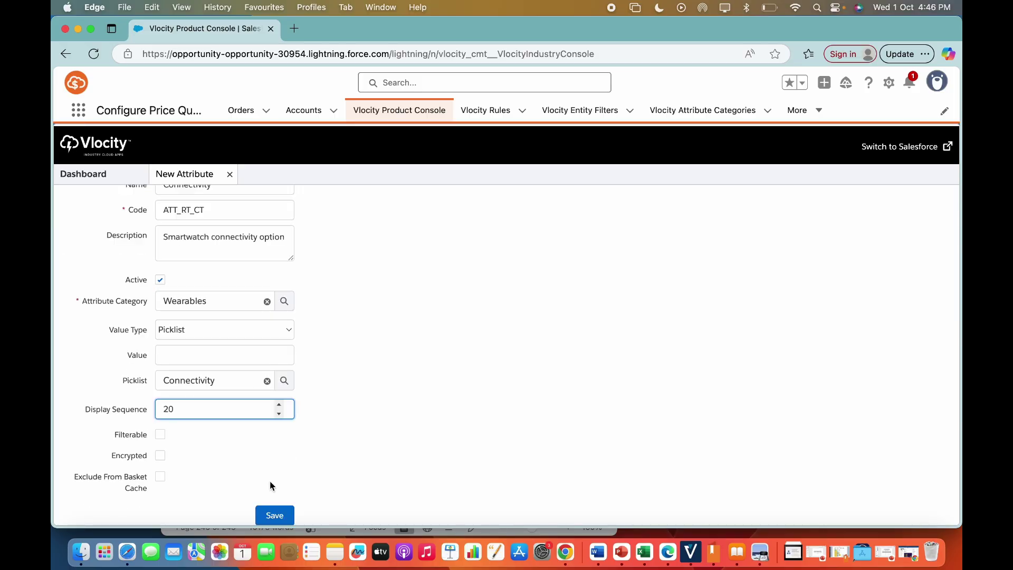
{"action": "left_click", "coordinate": [279, 516]}
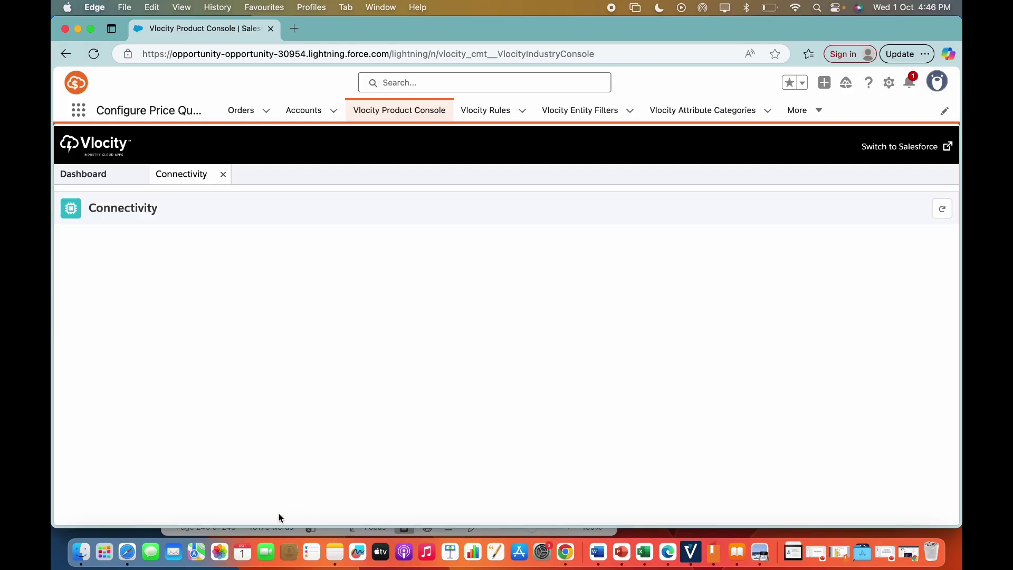
- Make the Connectivity attribute applicable to the Product2 Object and close its record
{"action": "left_click", "coordinate": [114, 271]}
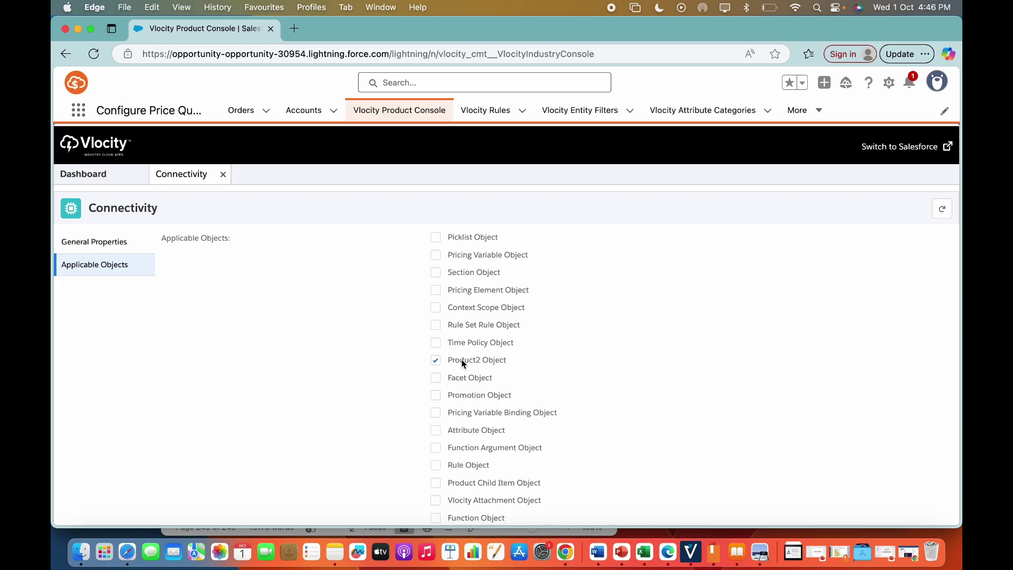
{"action": "left_click", "coordinate": [222, 174]}
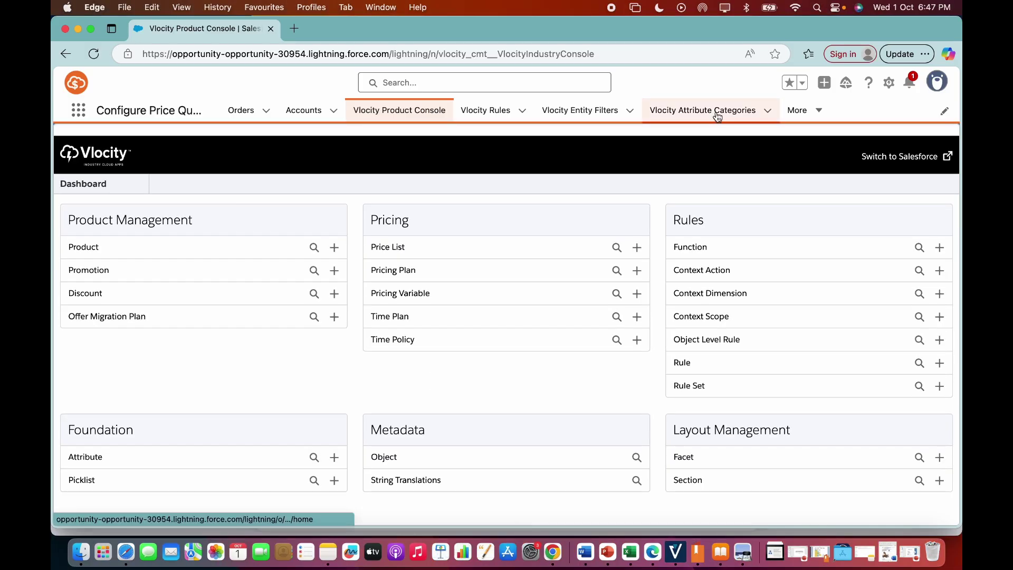
- Open the Vlocity Attribute Categories list in a new browser tab and view the Wearables category record
{"action": "right_click", "coordinate": [718, 114]}
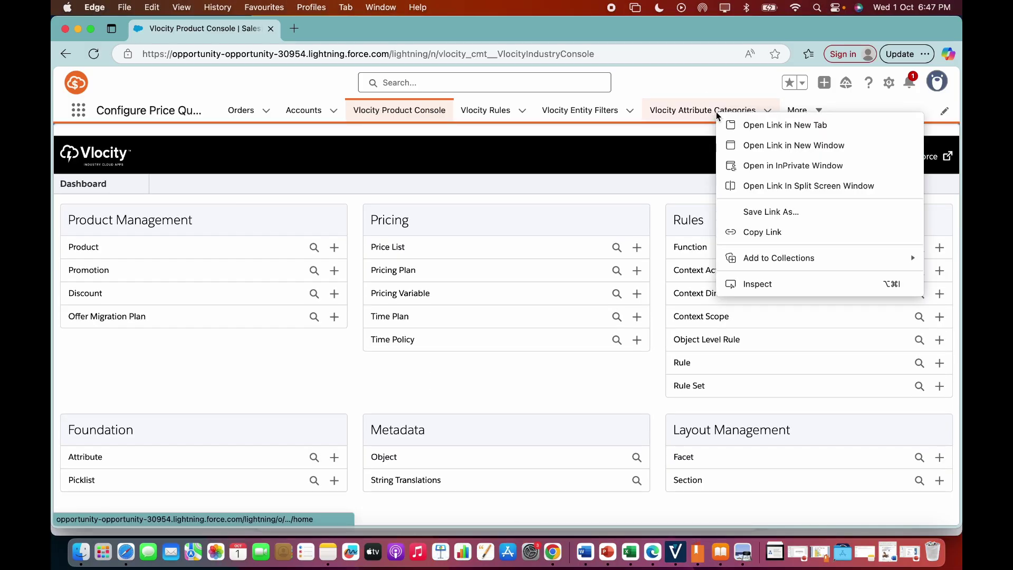
{"action": "left_click", "coordinate": [745, 126]}
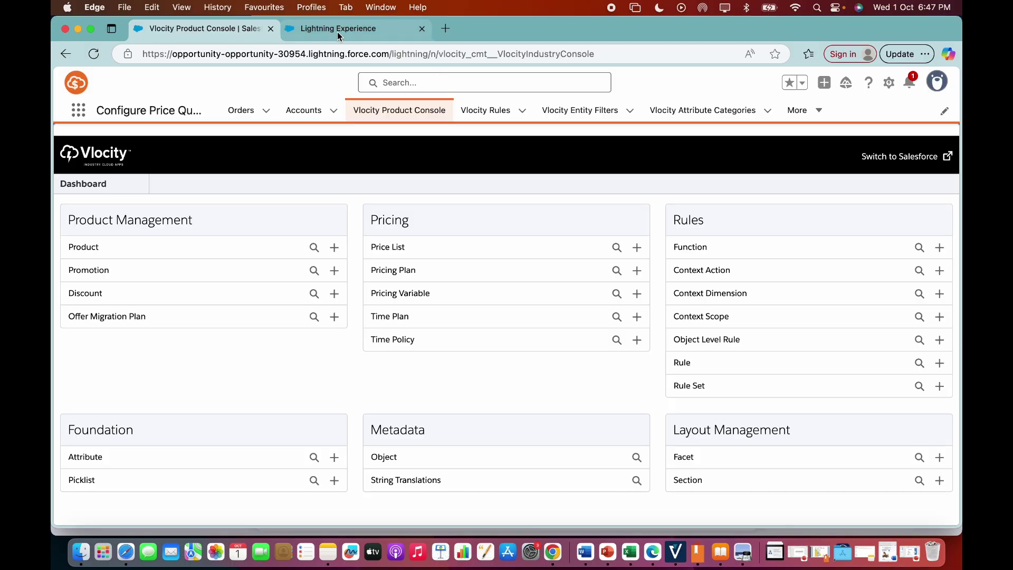
{"action": "left_click", "coordinate": [337, 32]}
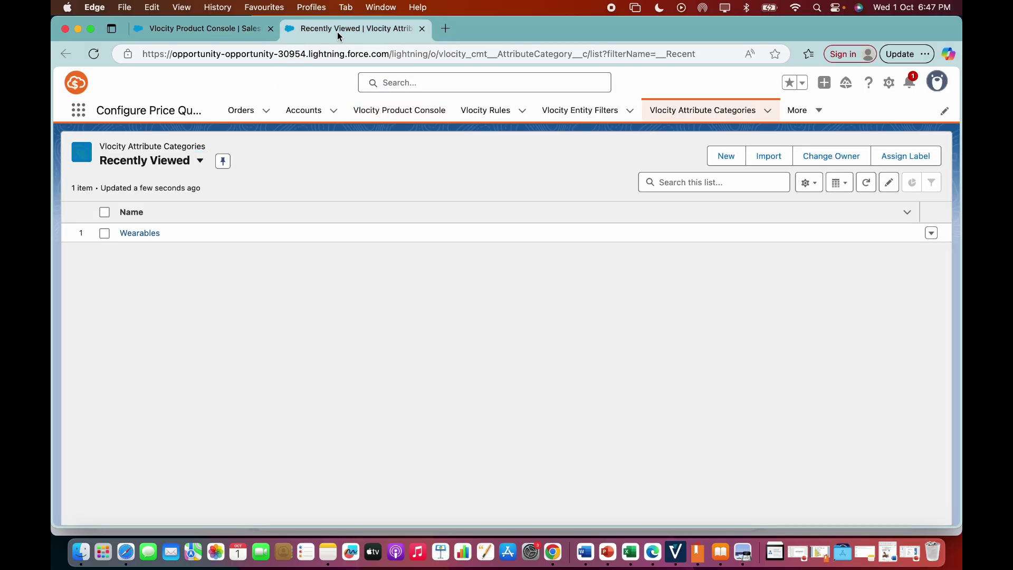
{"action": "left_click", "coordinate": [135, 232]}
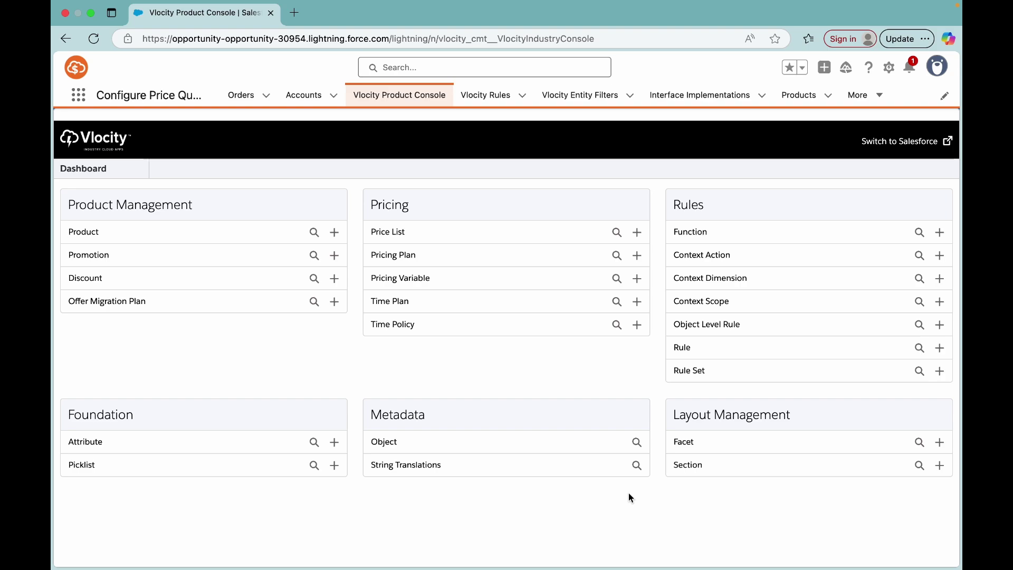
- Open the object search from the console's Metadata section and list all available objects
{"action": "left_click", "coordinate": [637, 443]}
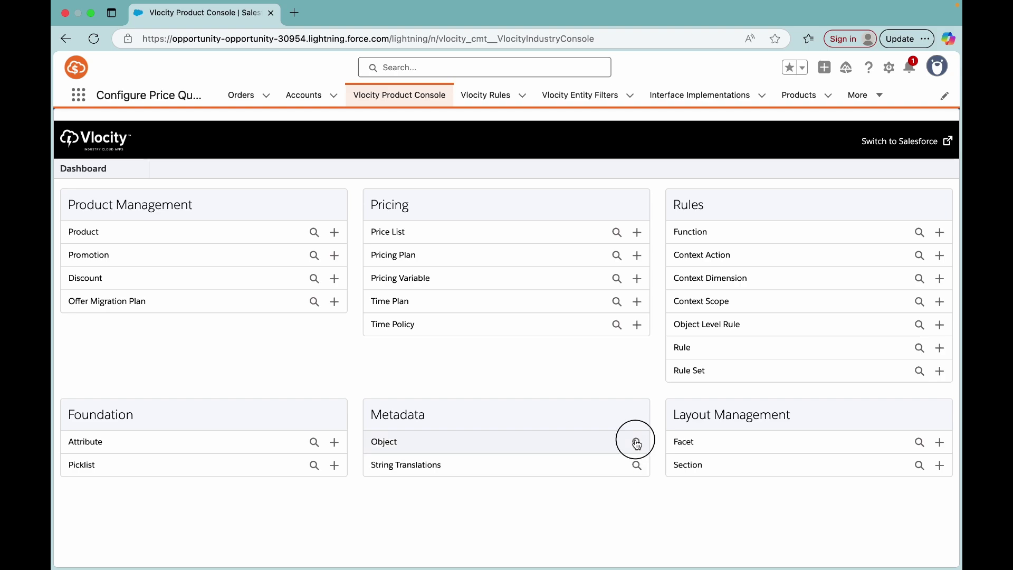
{"action": "left_click", "coordinate": [336, 204]}
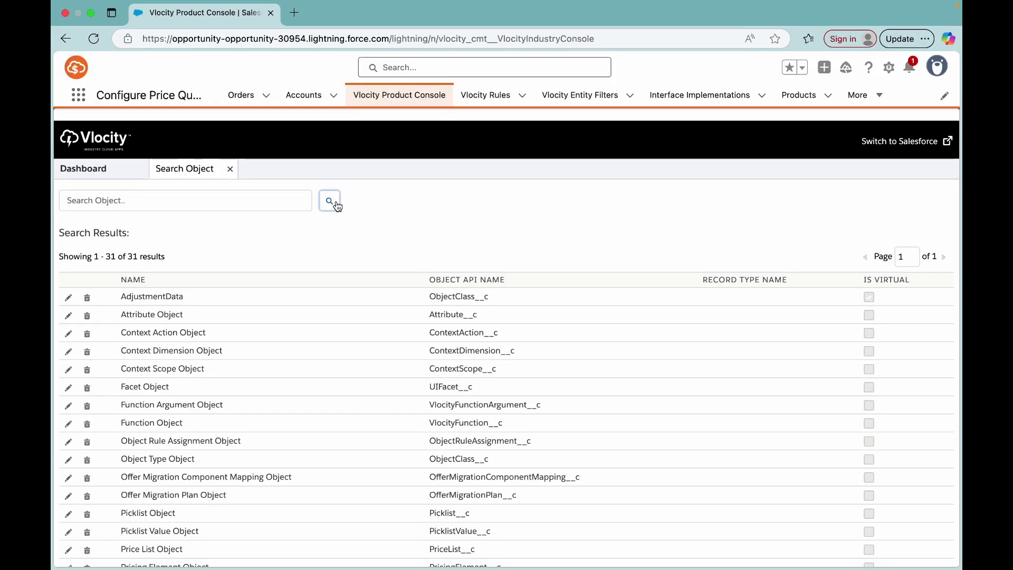
{"action": "scroll", "coordinate": [290, 332], "scroll_direction": "down", "scroll_amount": 5}
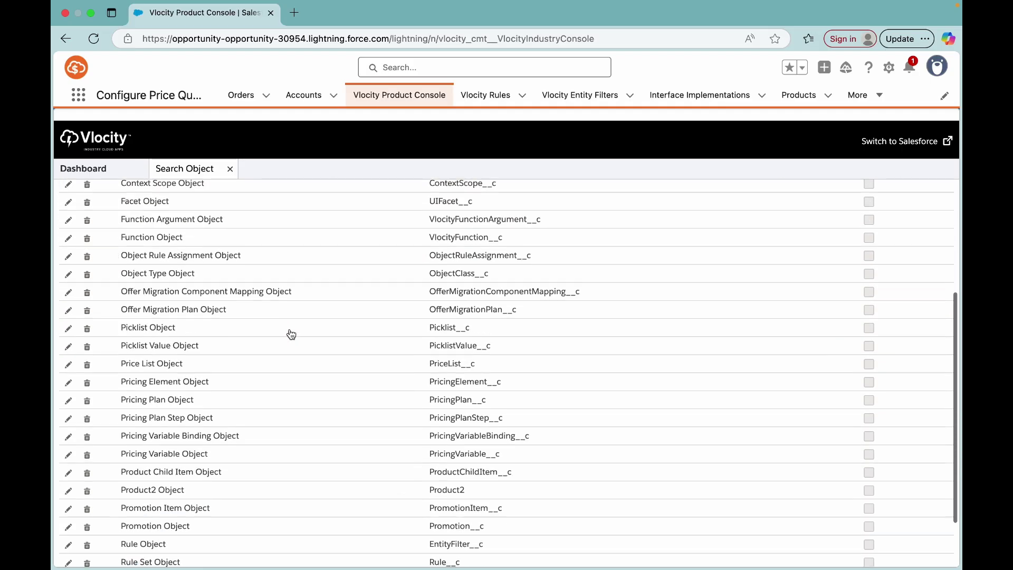
{"action": "scroll", "coordinate": [291, 334], "scroll_direction": "down", "scroll_amount": 1}
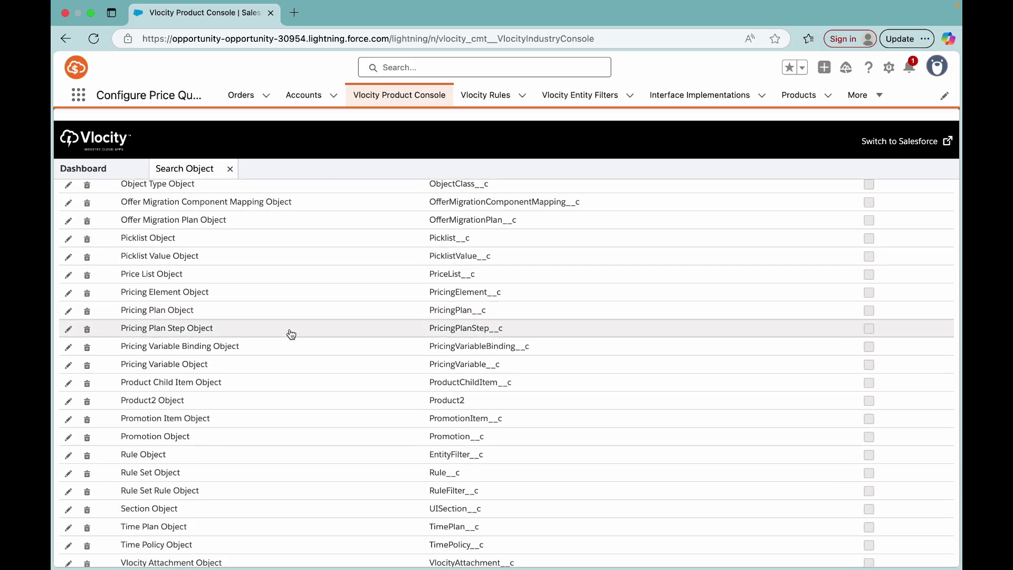
{"action": "scroll", "coordinate": [192, 395], "scroll_direction": "up", "scroll_amount": 6}
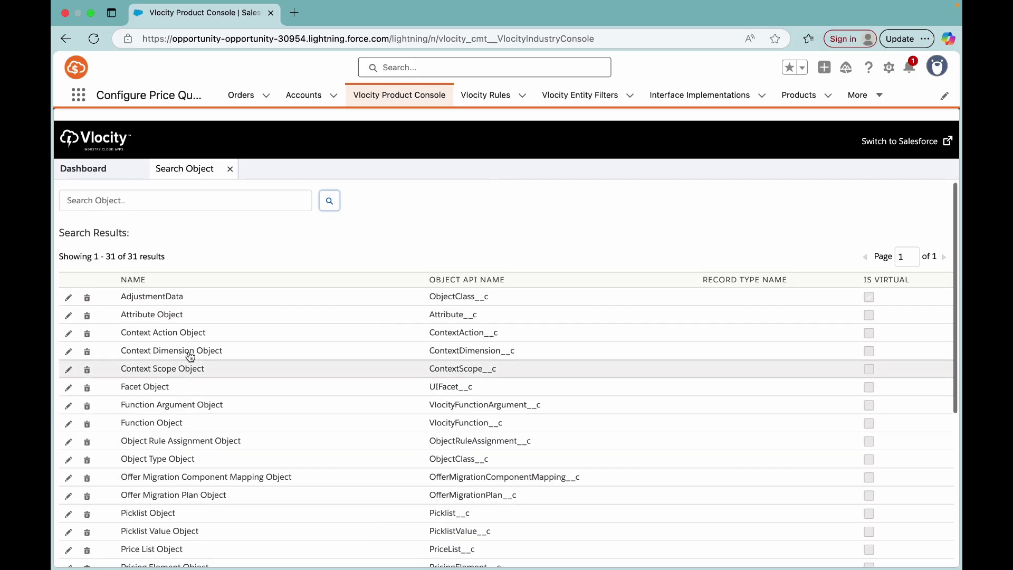
- Search the objects for "prod" and open the Object Types of the Product2 Object
{"action": "left_click", "coordinate": [188, 200]}
{"action": "type", "text": "prod"}
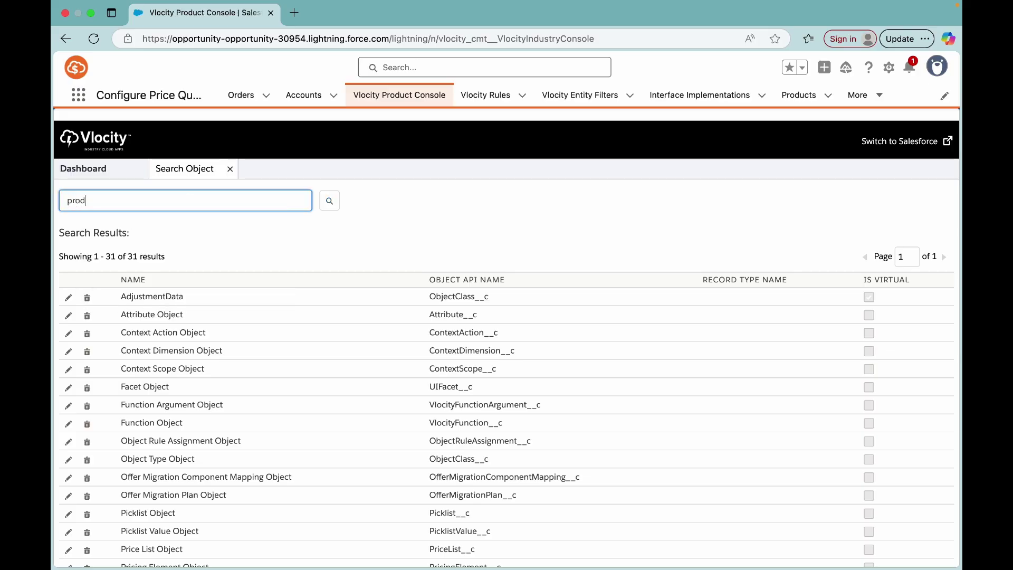
{"action": "left_click", "coordinate": [330, 202]}
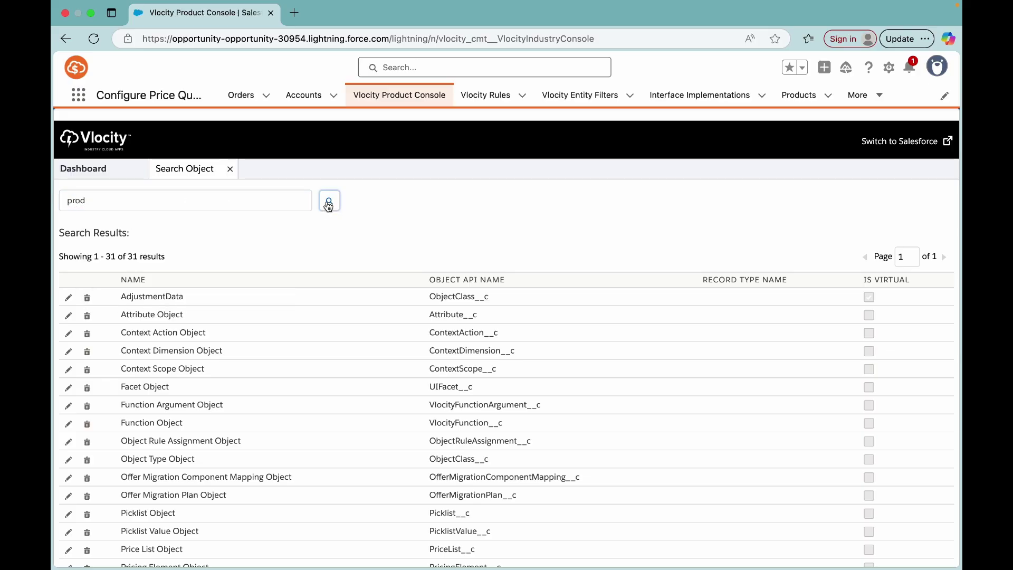
{"action": "left_click", "coordinate": [173, 314]}
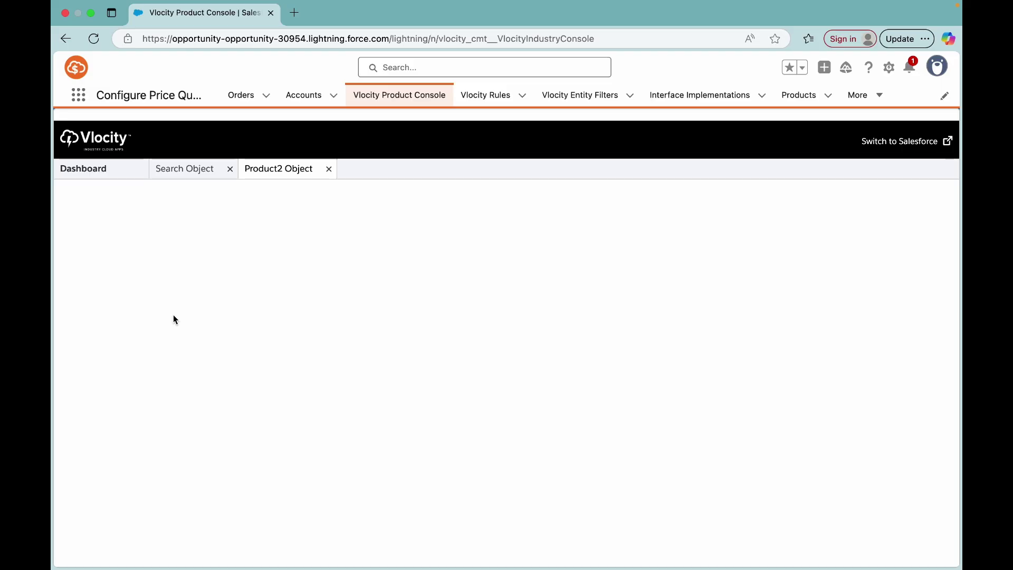
{"action": "left_click", "coordinate": [95, 305]}
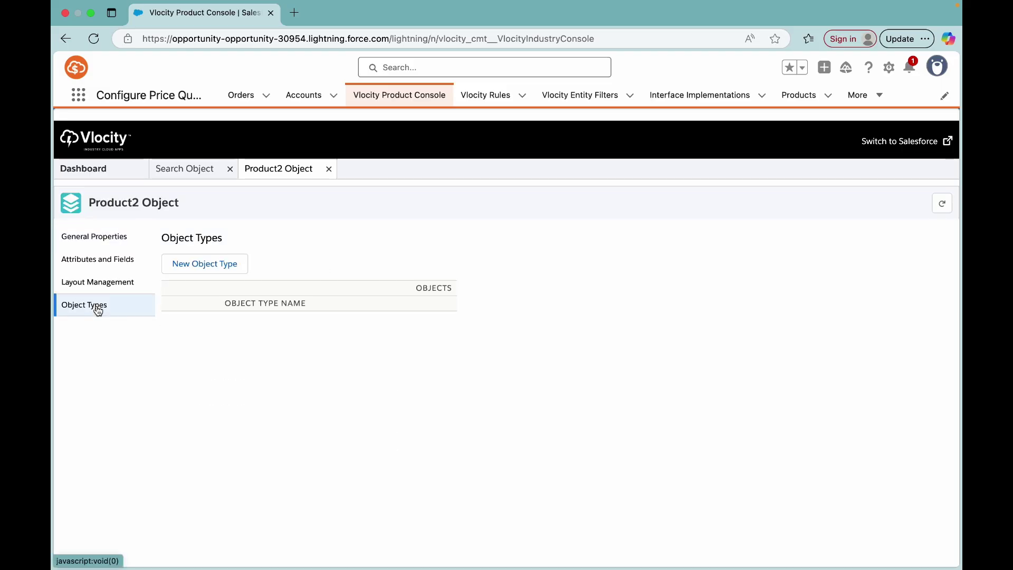